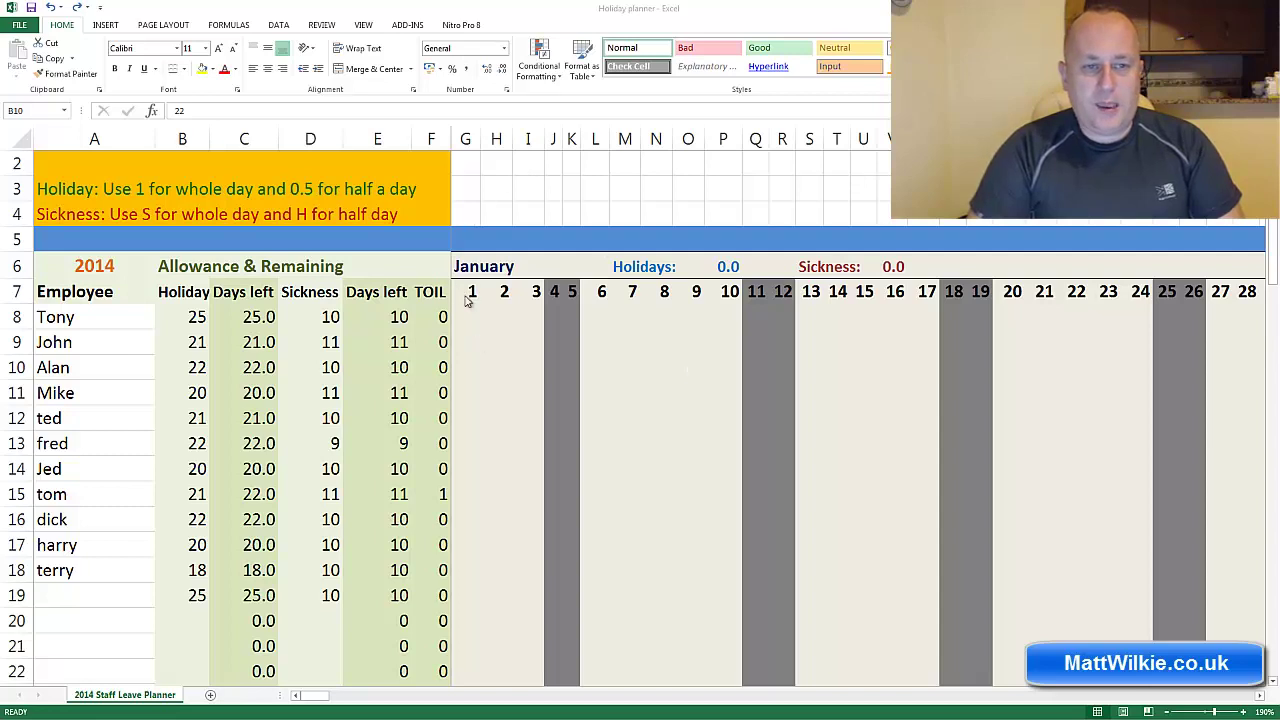
Step: Delete column E, the sickness "Days left" column, and undo the deletion
right_click(397, 137)
key("Escape")
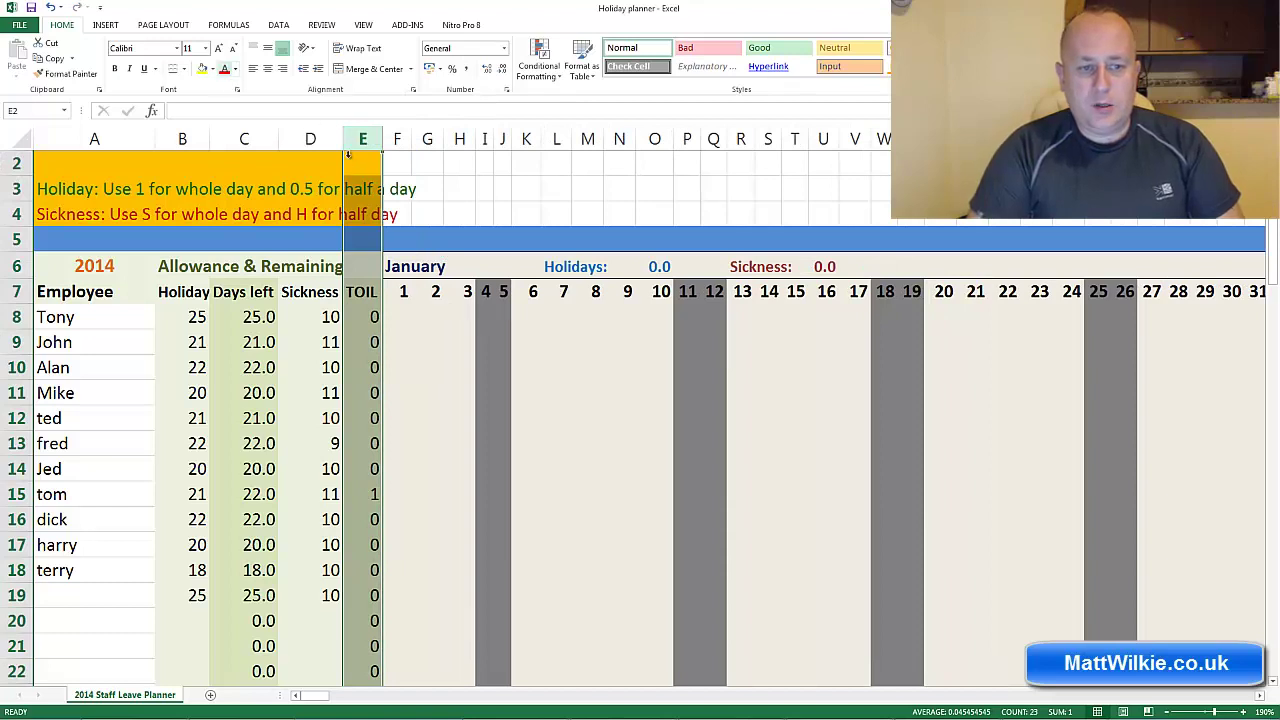
left_click(450, 318)
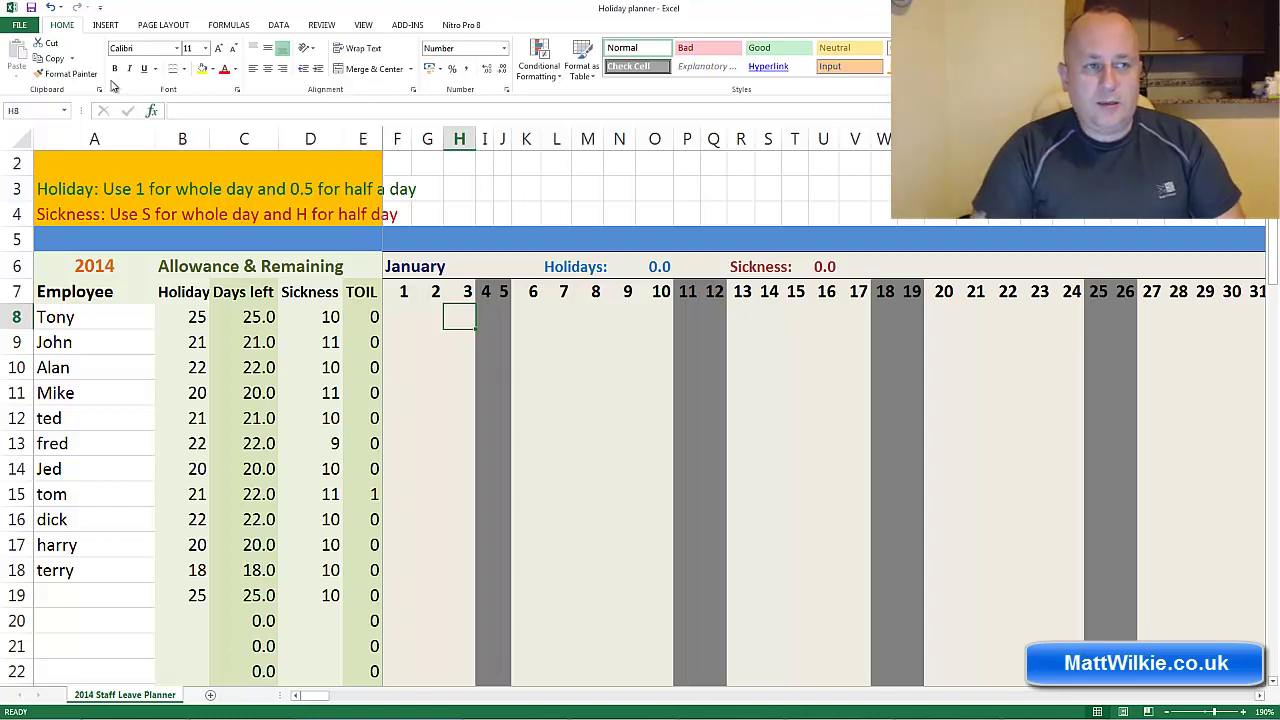
left_click(48, 9)
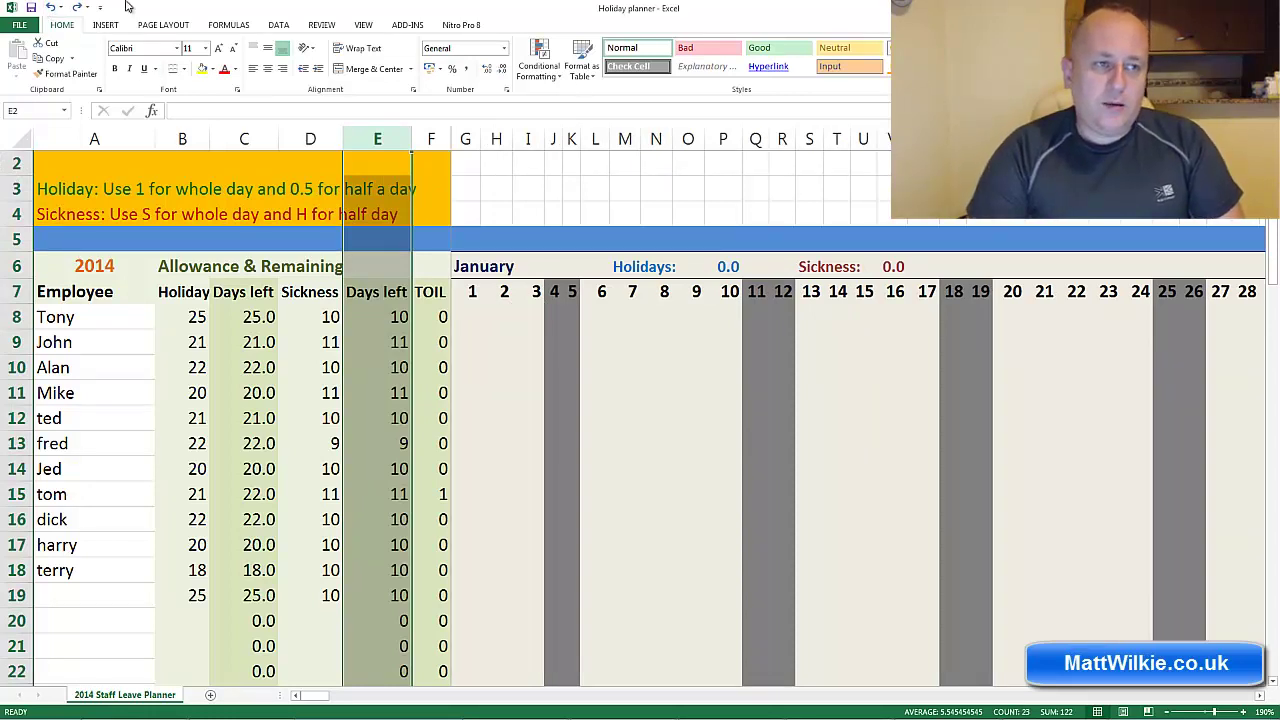
Step: Undo the last four employee name entries in A15:A18 at once, and redo them one at a time
left_click(61, 7)
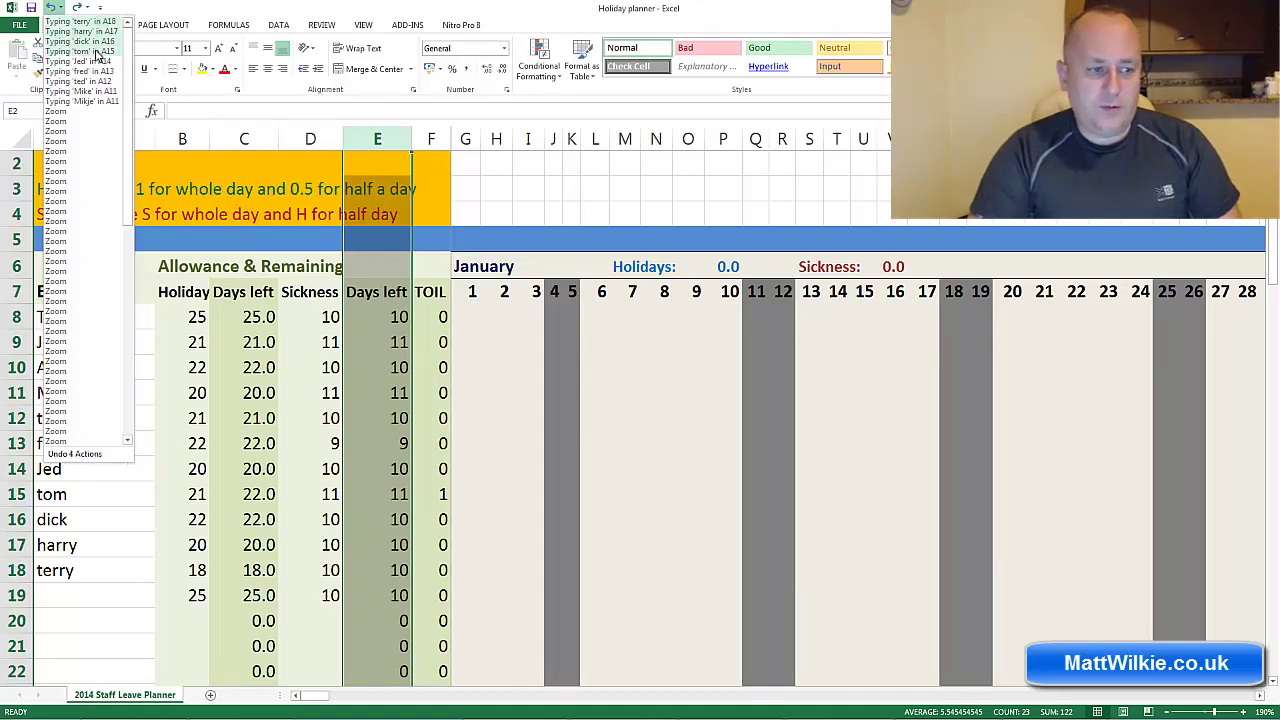
left_click(97, 55)
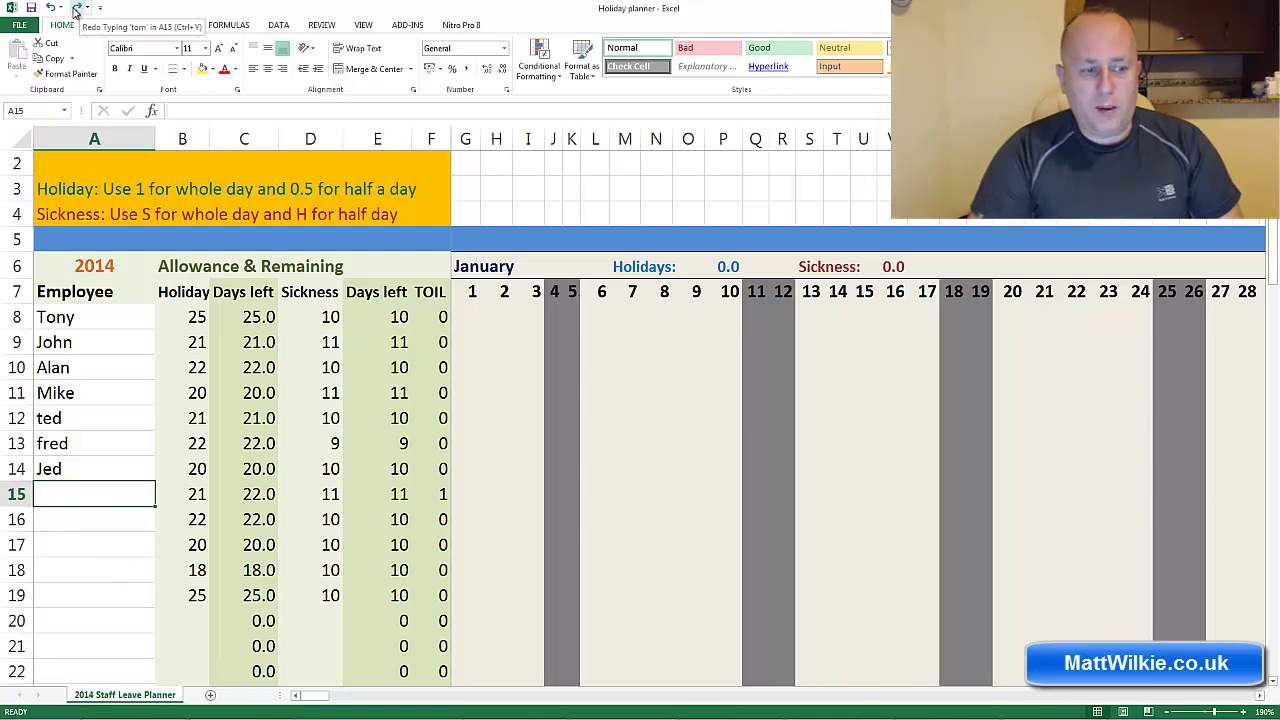
left_click(76, 8)
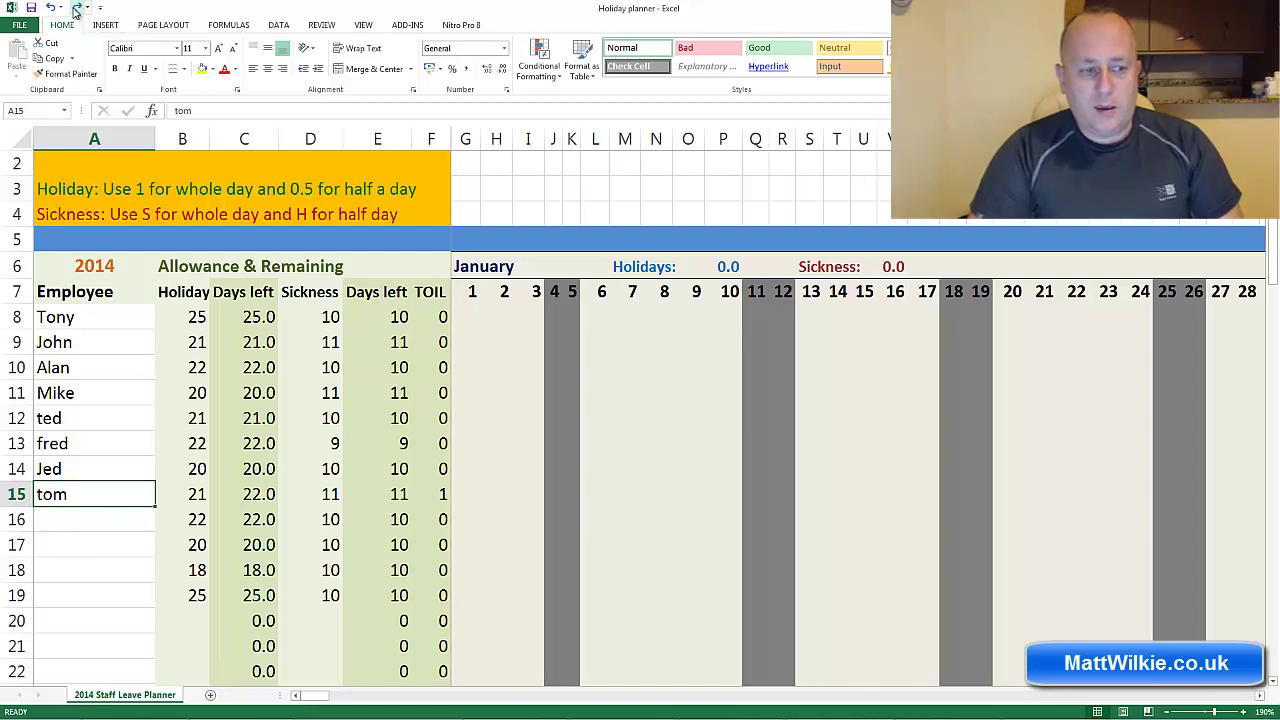
left_click(77, 9)
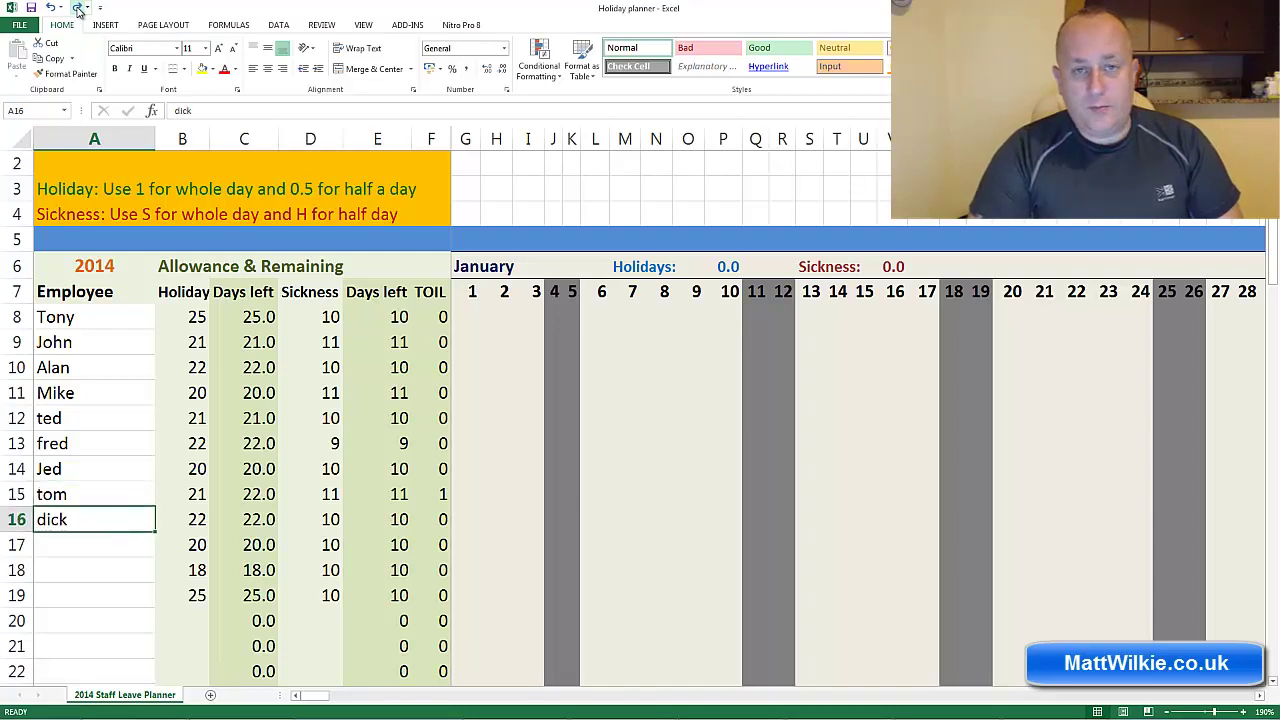
left_click(77, 9)
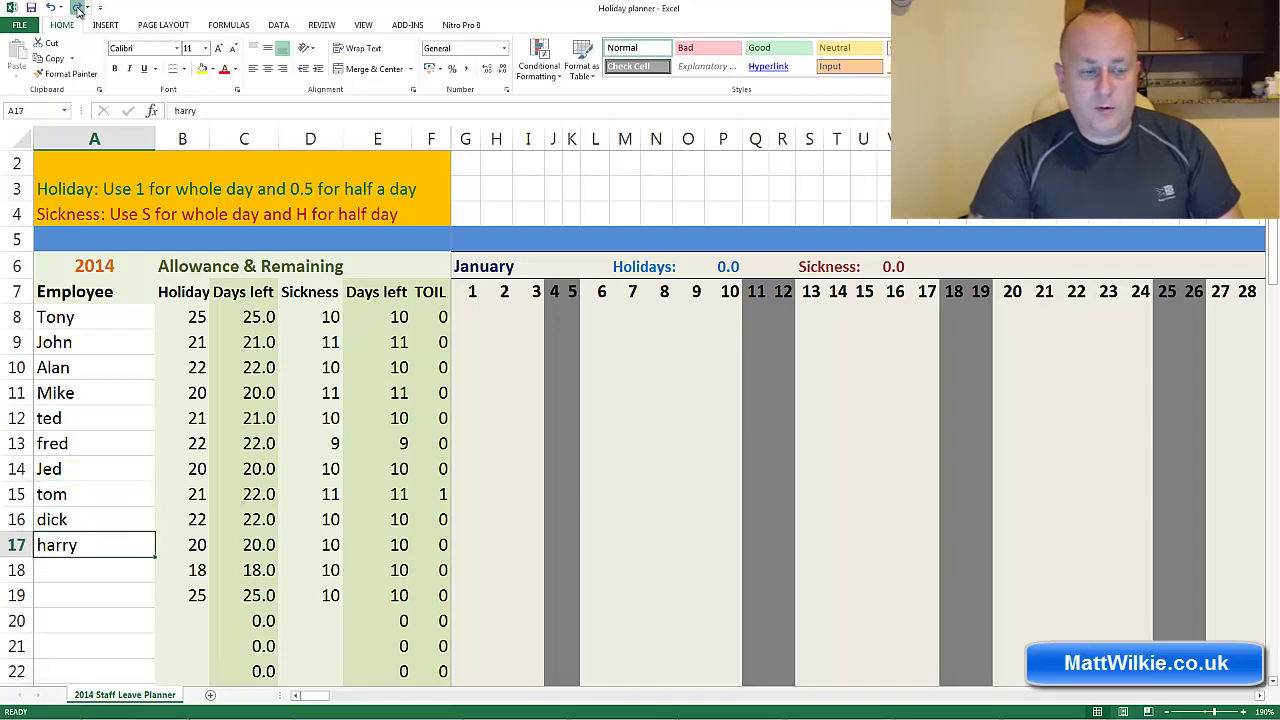
left_click(77, 9)
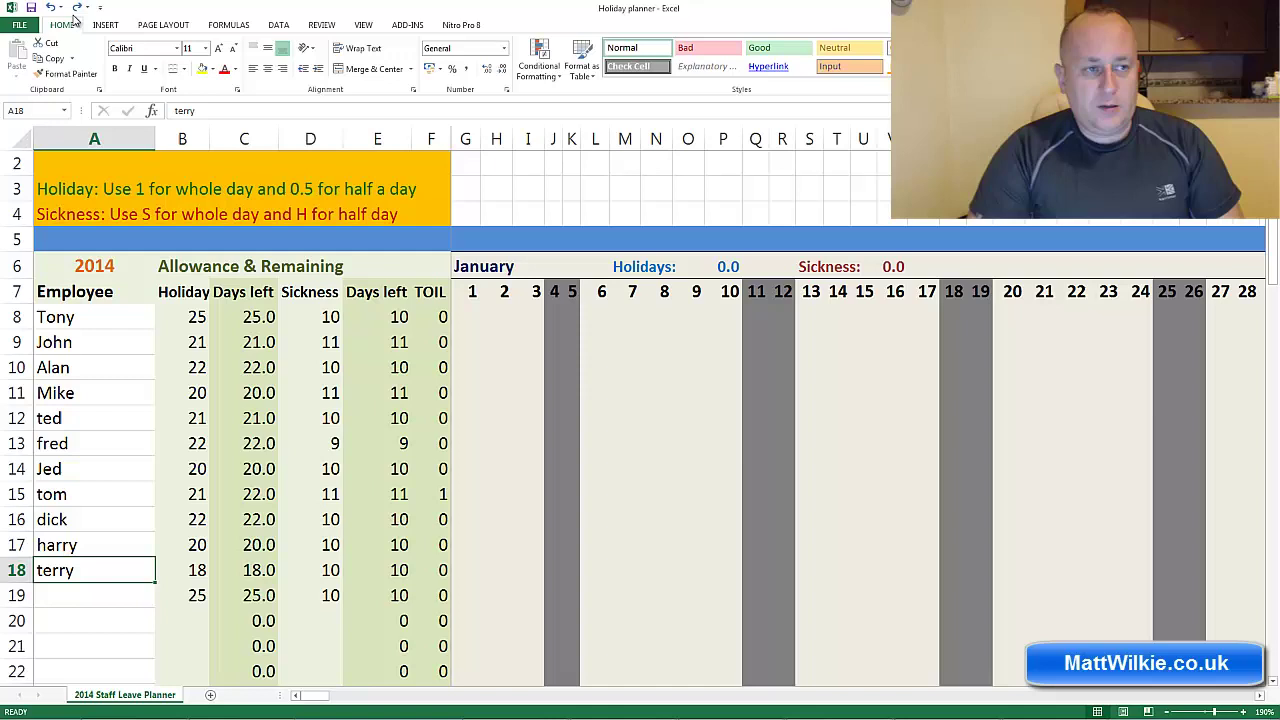
Step: Undo the four employee name entries in A15:A18 one by one, and redo all four in a single action
left_click(52, 8)
left_click(52, 8)
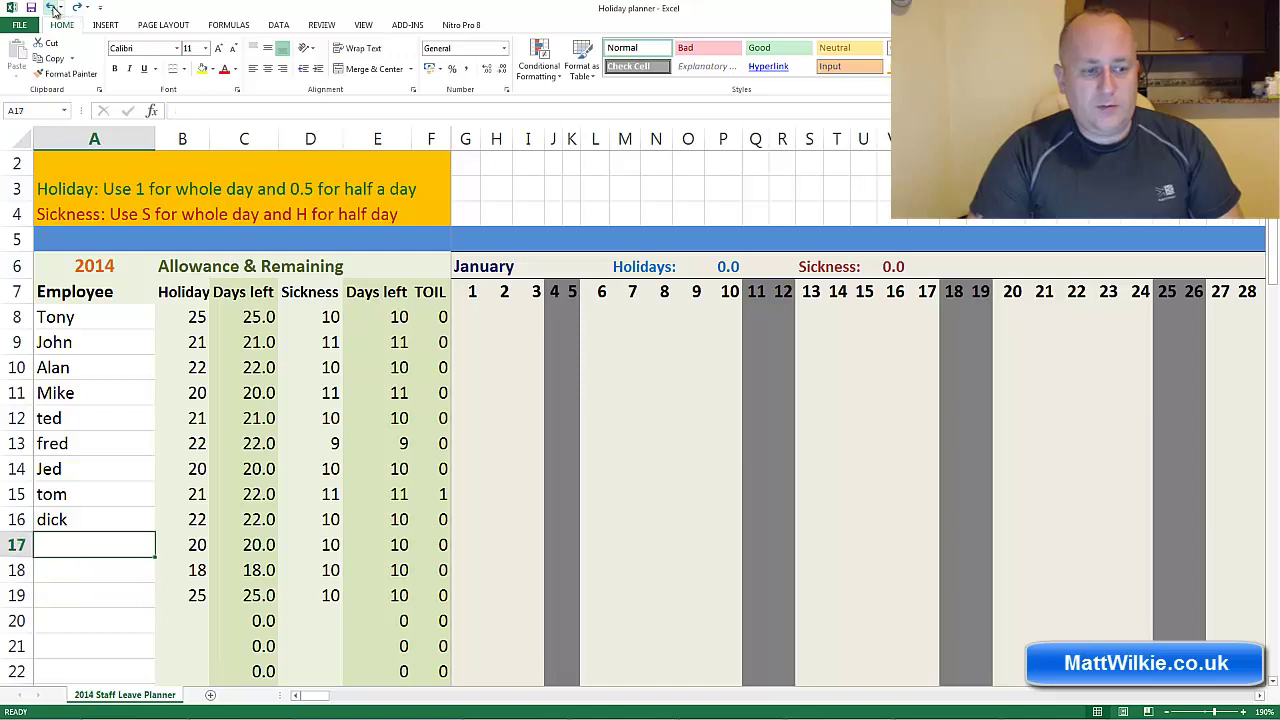
left_click(52, 8)
left_click(52, 8)
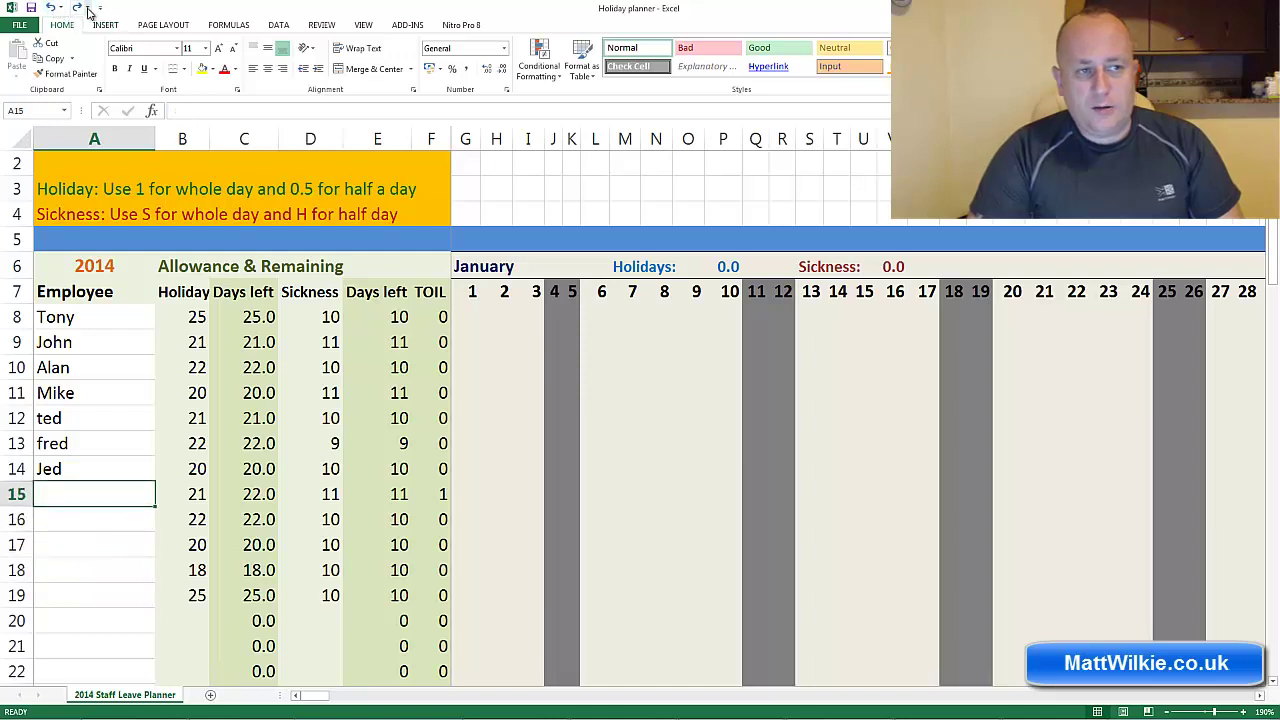
left_click(87, 8)
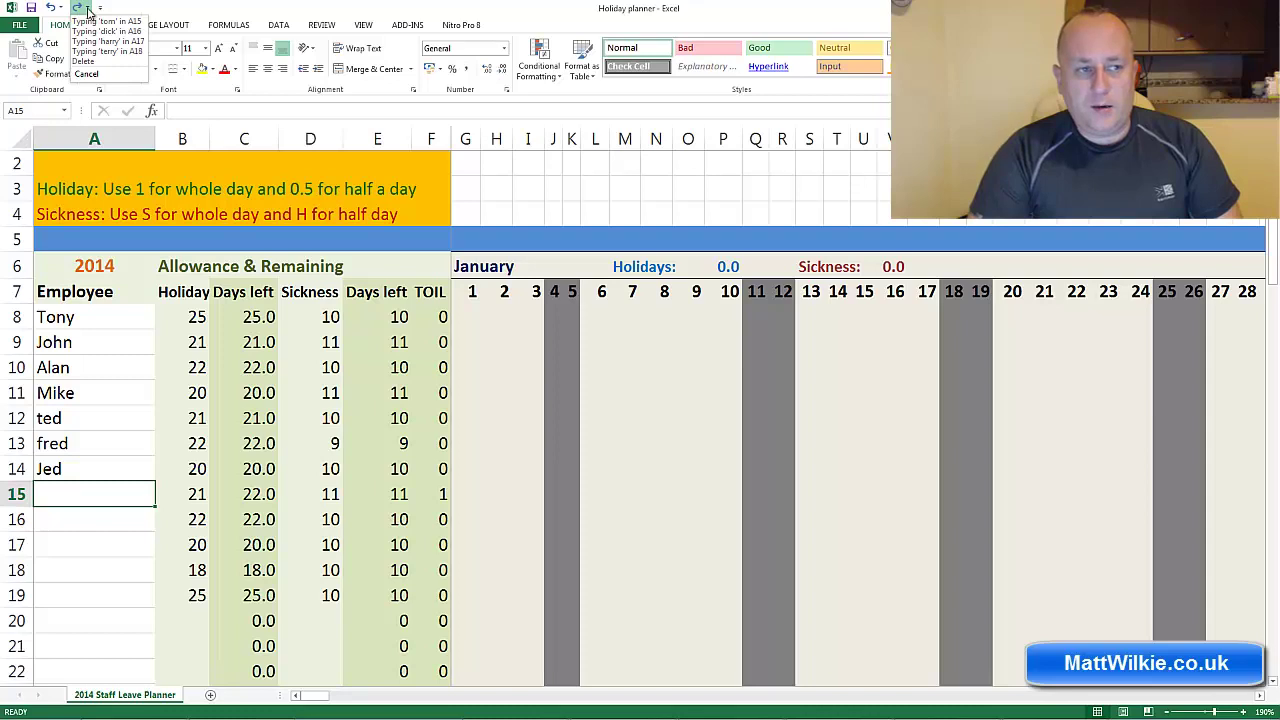
left_click(96, 52)
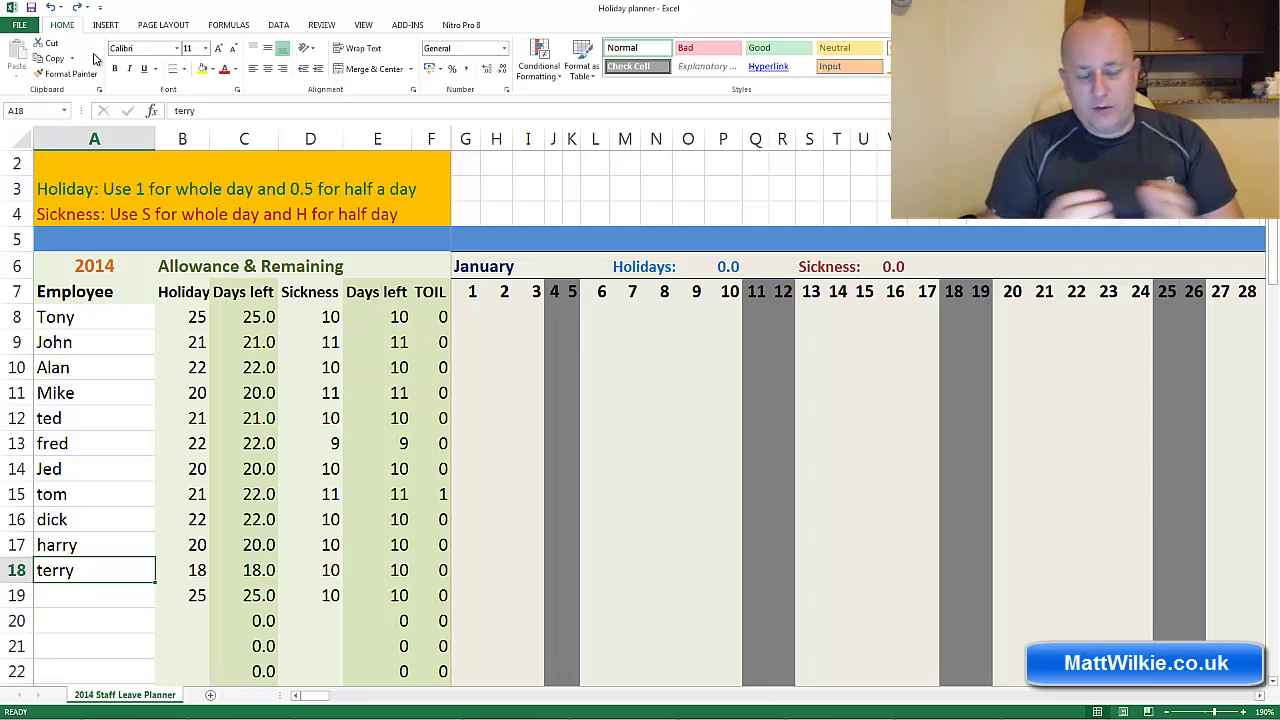
left_click(60, 7)
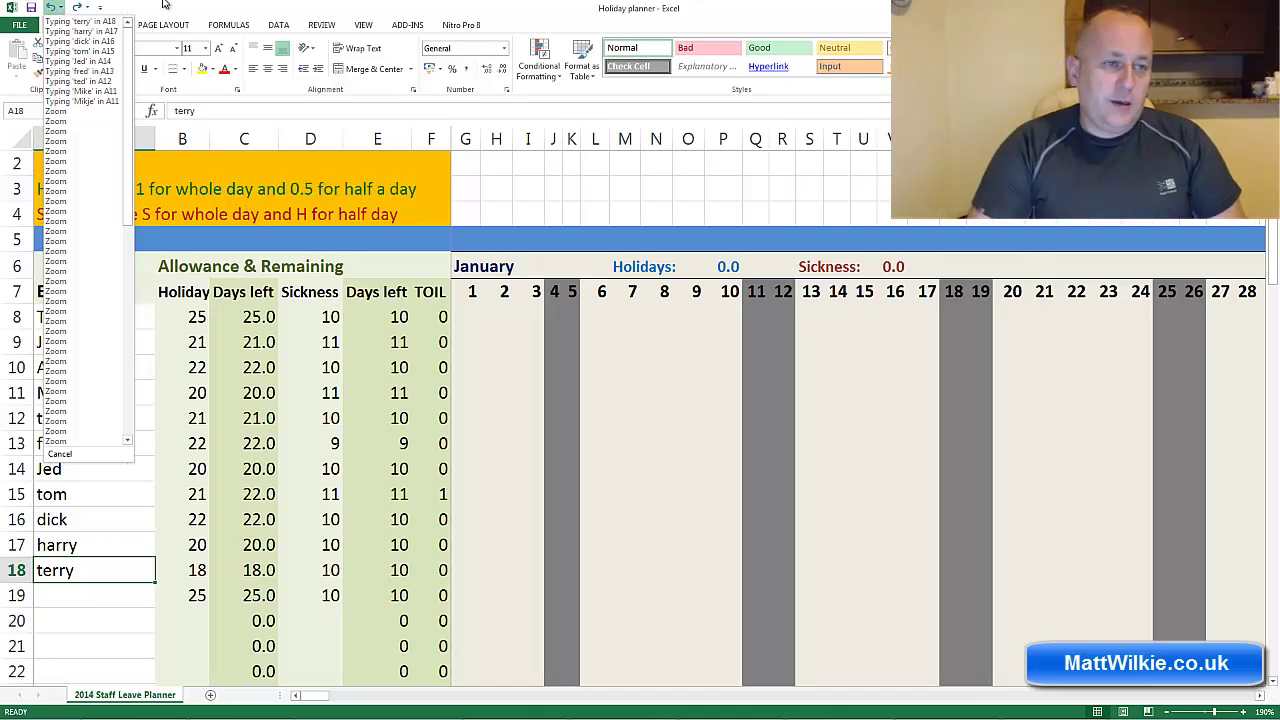
left_click(224, 10)
Step: Copy the employee name in A18 and paste it into cells A19 and A20
scroll(110, 534, "down", 2)
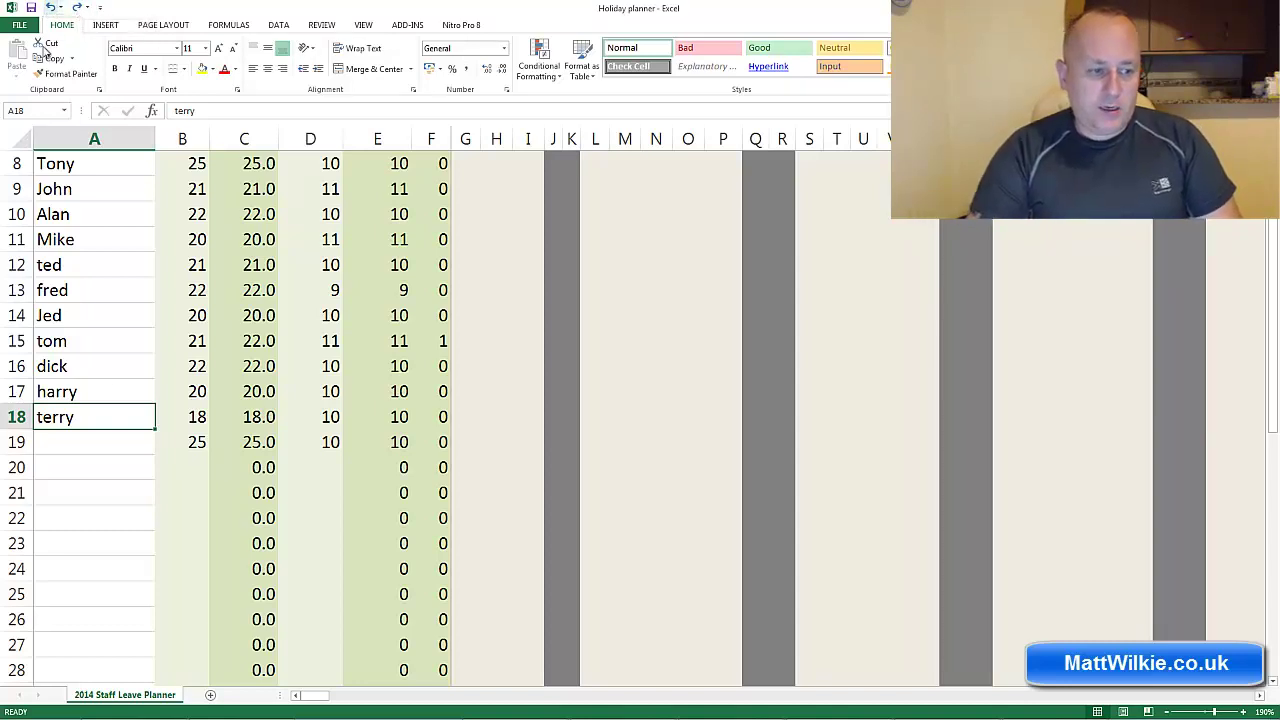
left_click(60, 495)
left_click(96, 418)
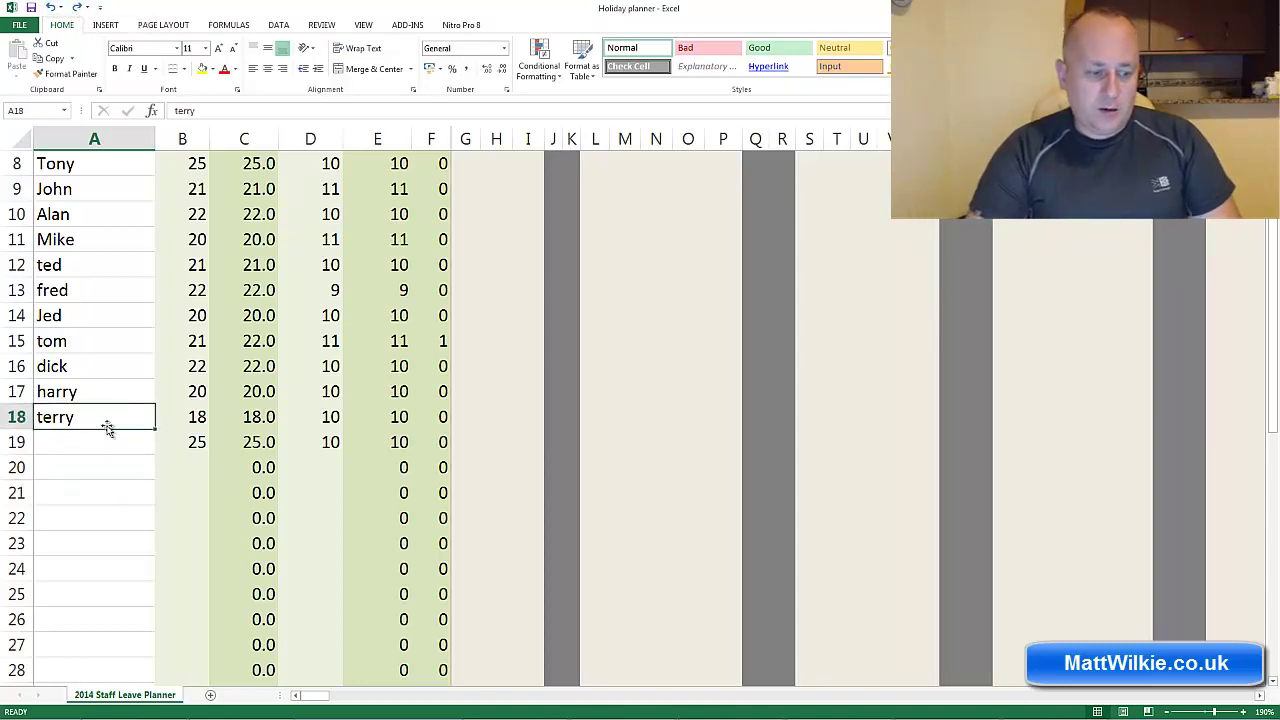
key("ctrl+c")
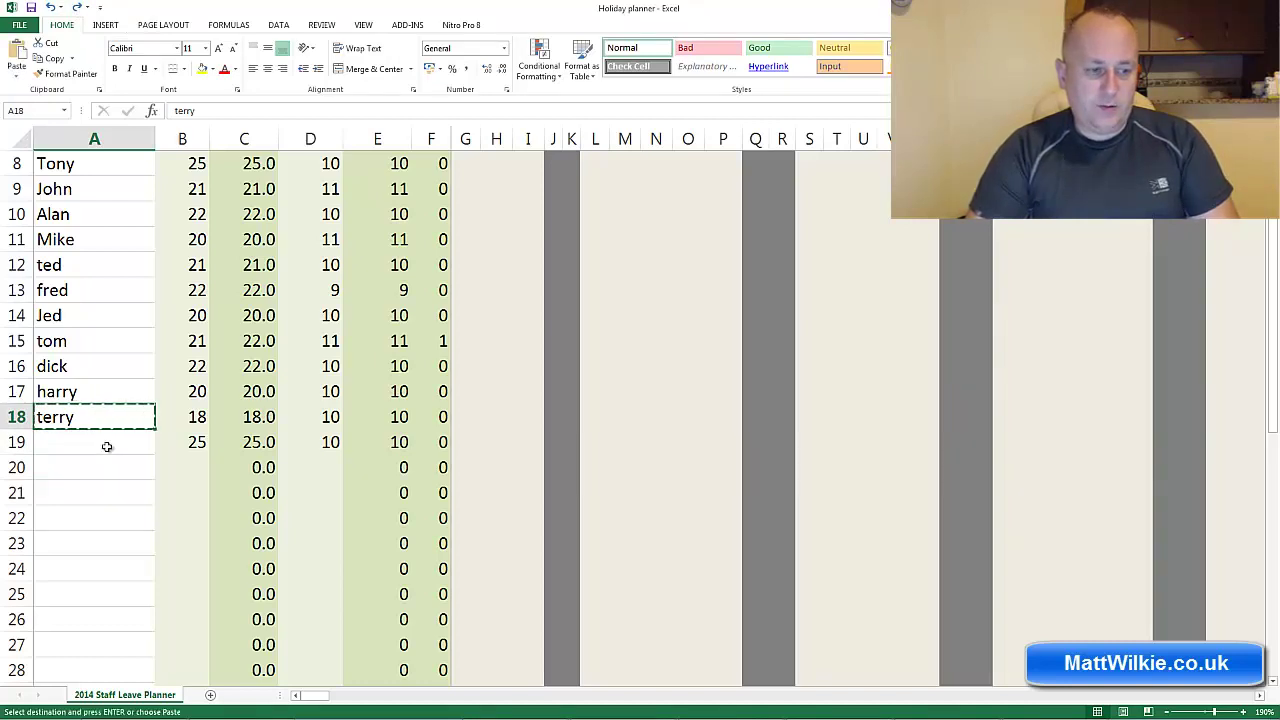
left_click(107, 446)
key("ctrl+v")
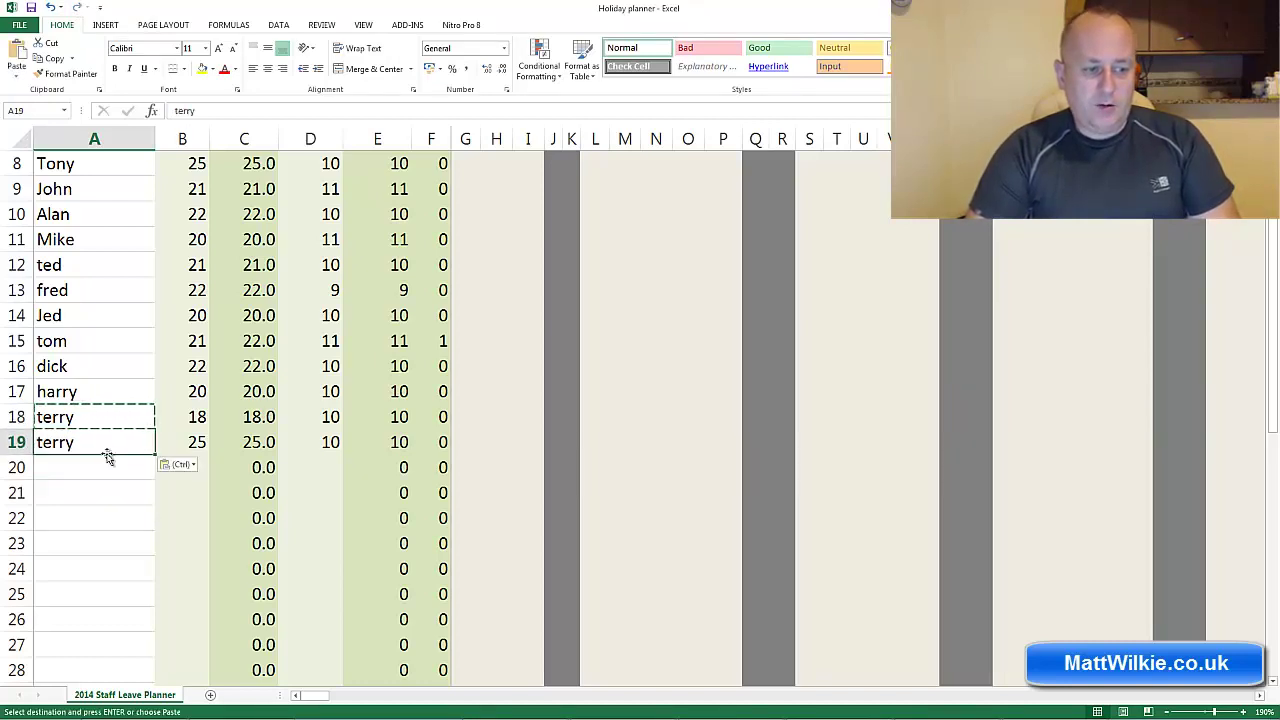
left_click(102, 463)
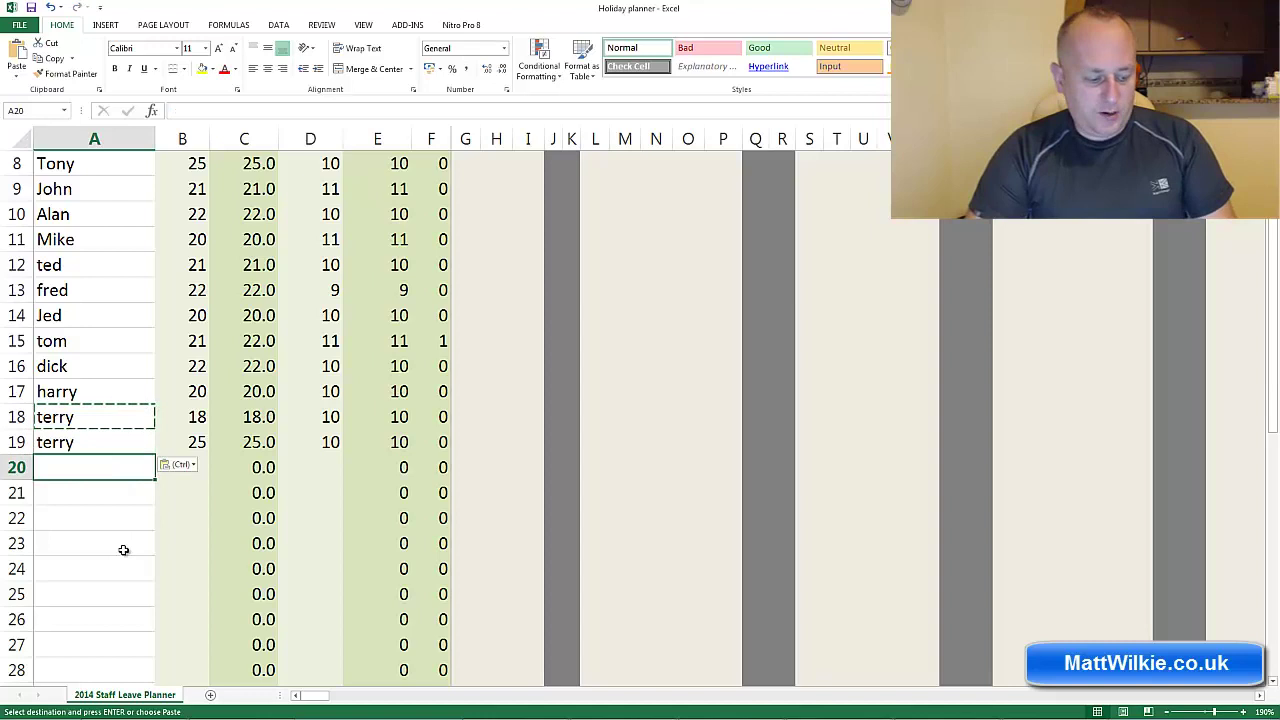
key("ctrl+v")
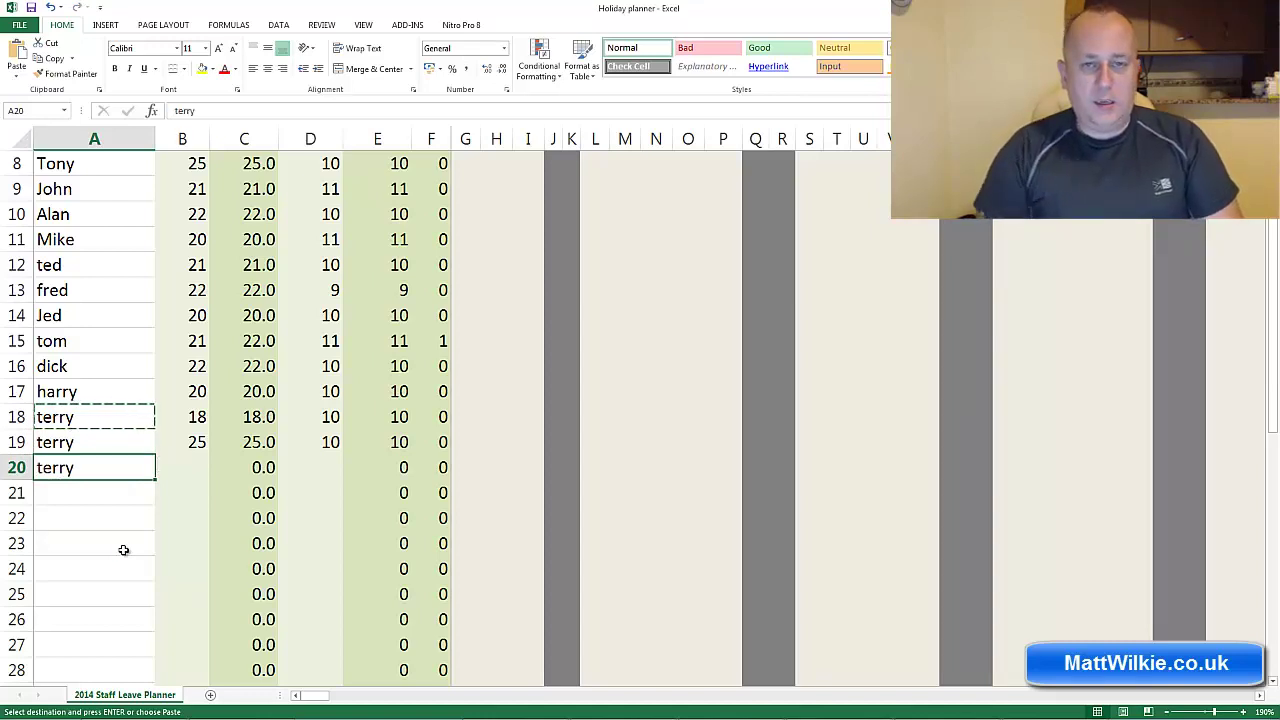
left_click(140, 495)
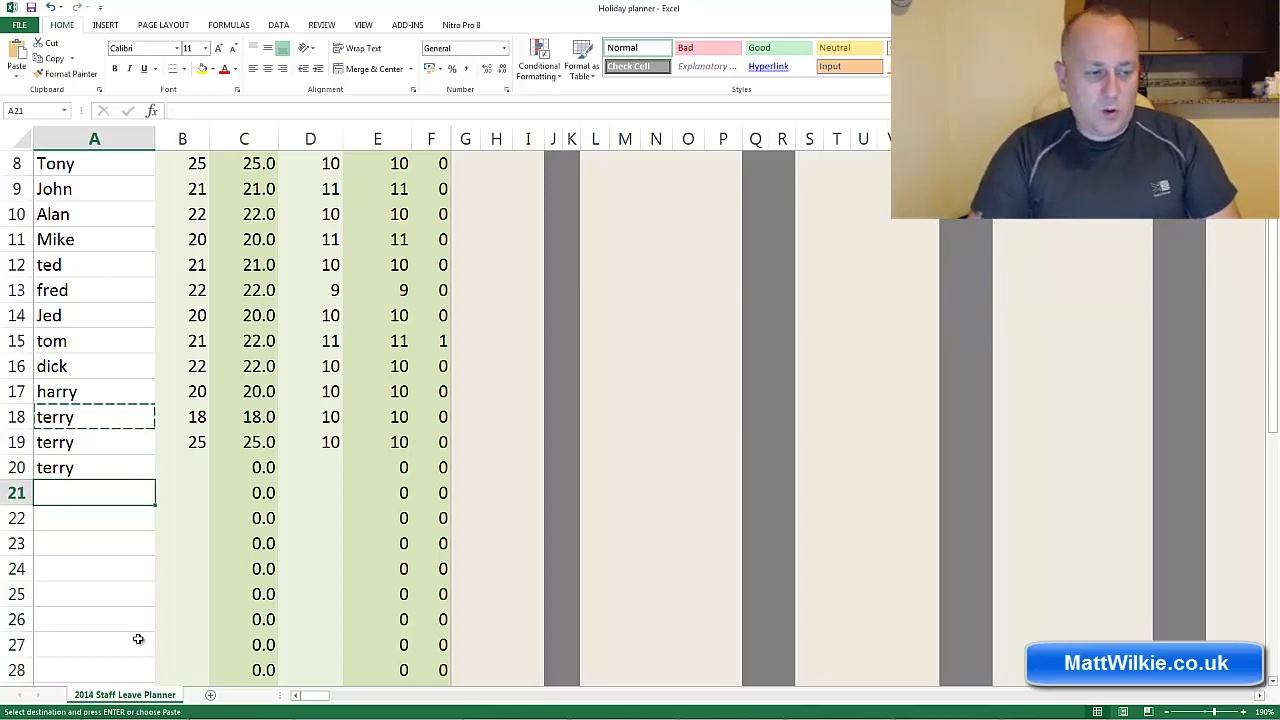
left_click(100, 418)
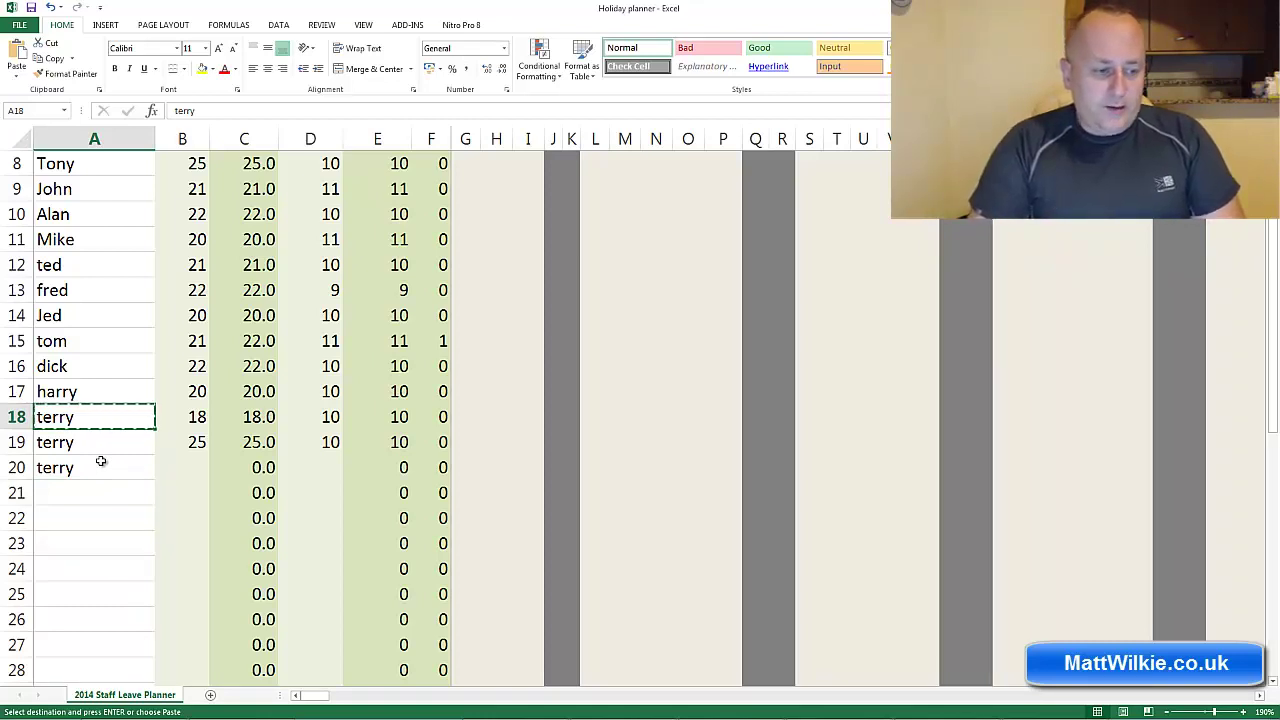
left_click(101, 461)
left_click(94, 494)
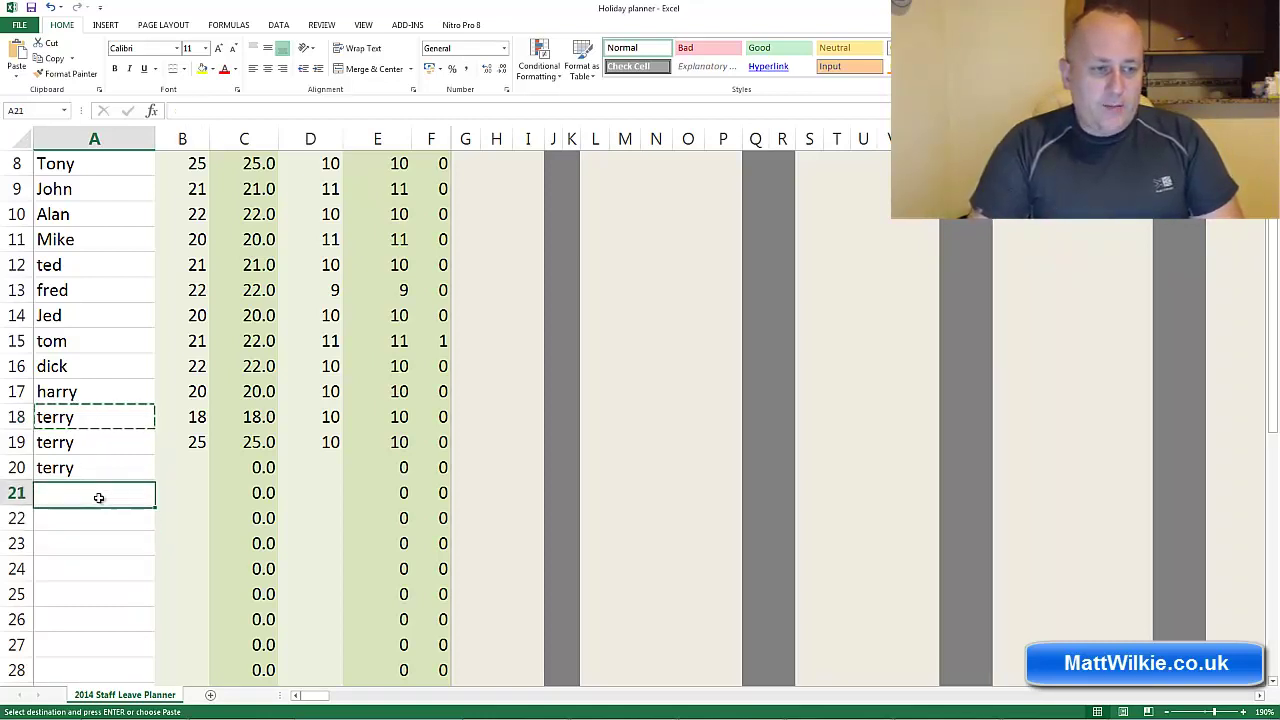
Step: Insert a blank row at row 14 of the employee list
left_click(95, 318)
left_click(18, 315)
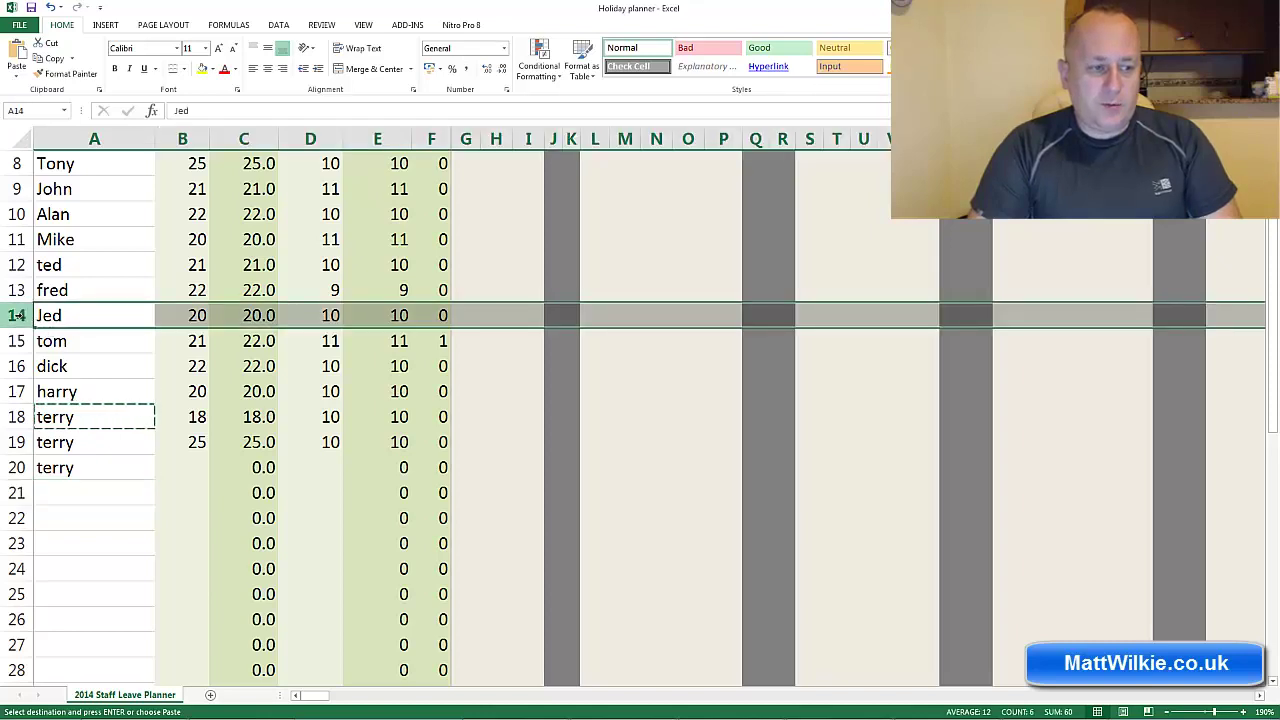
right_click(18, 315)
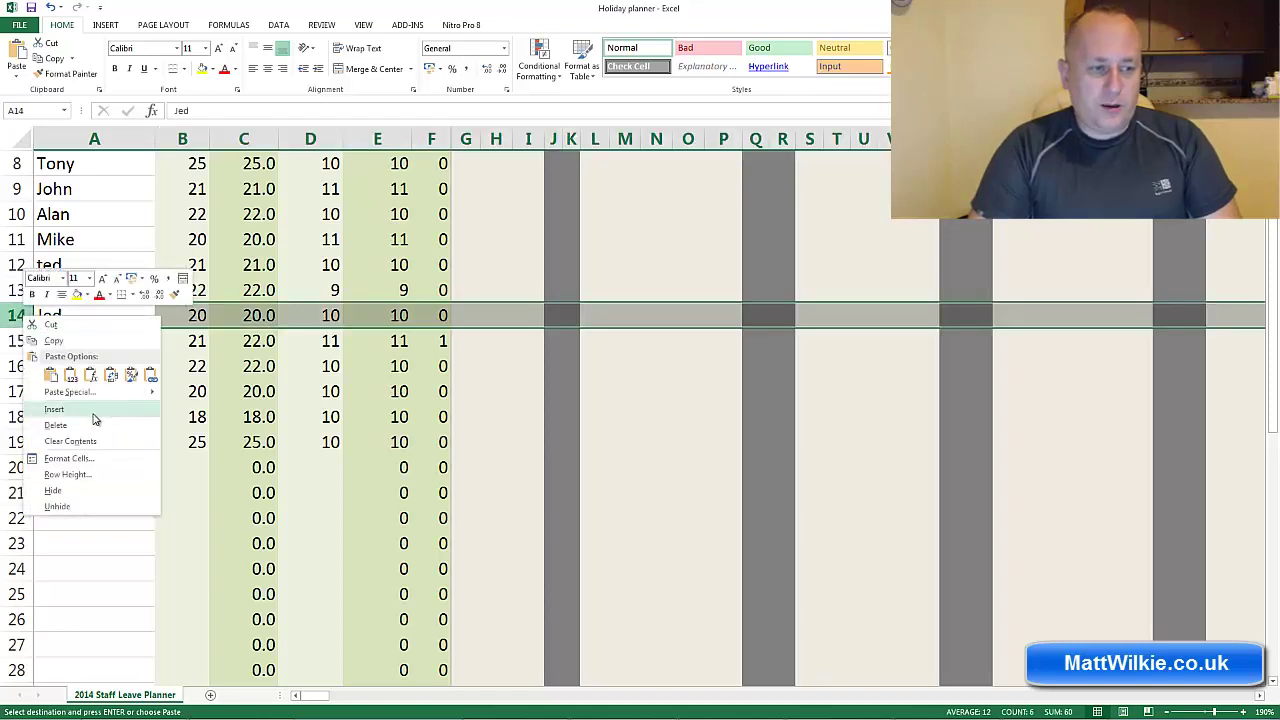
left_click(94, 411)
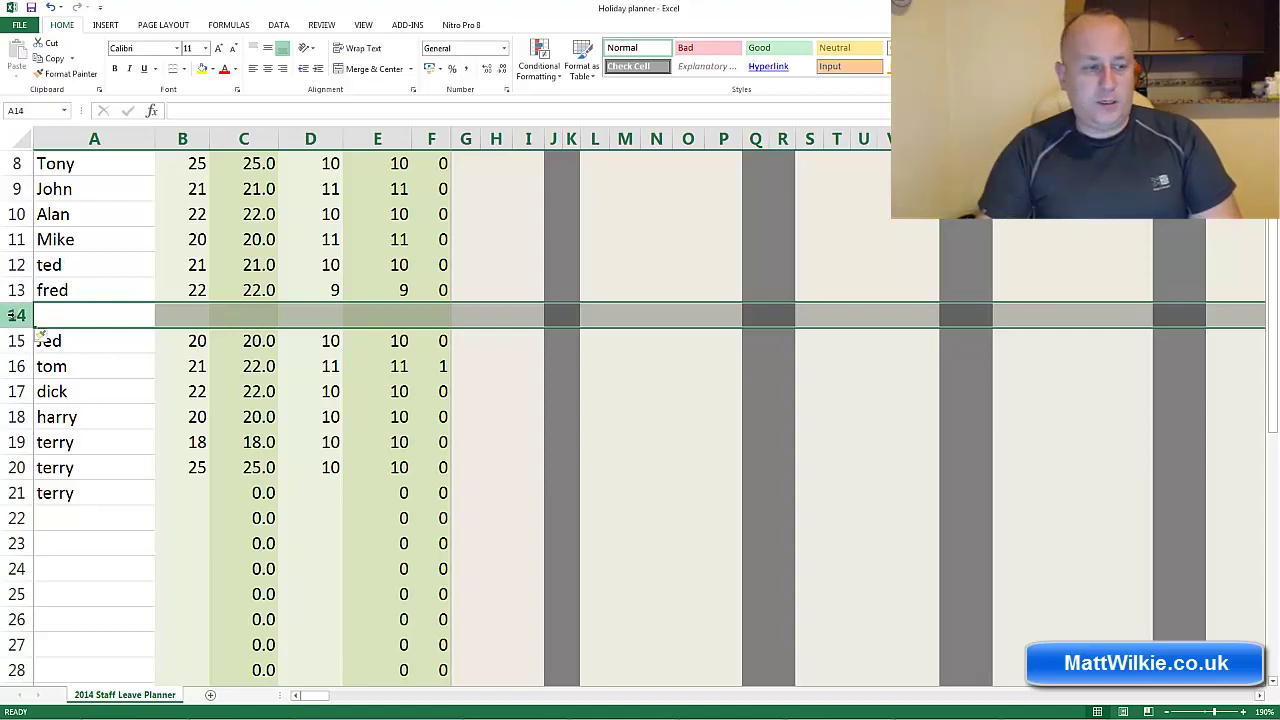
Step: Insert blank rows at row 18 and row 21 of the employee list
left_click(18, 417)
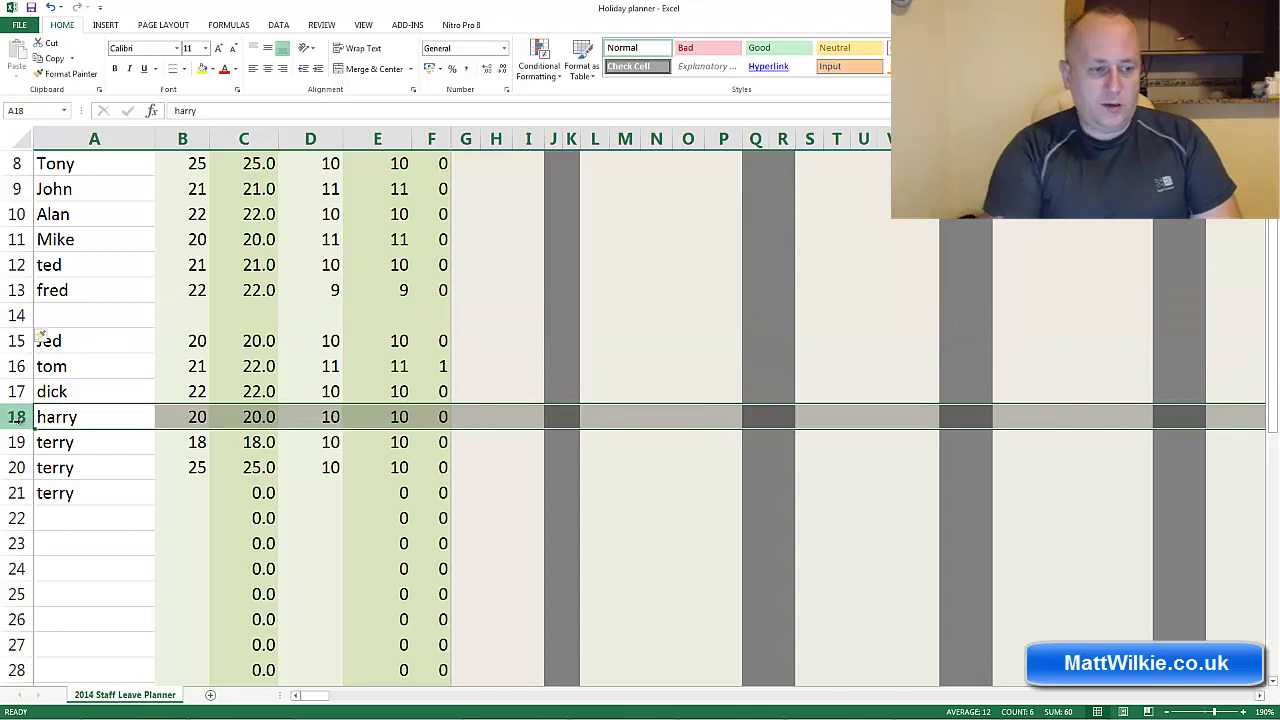
key("ctrl+shift+plus")
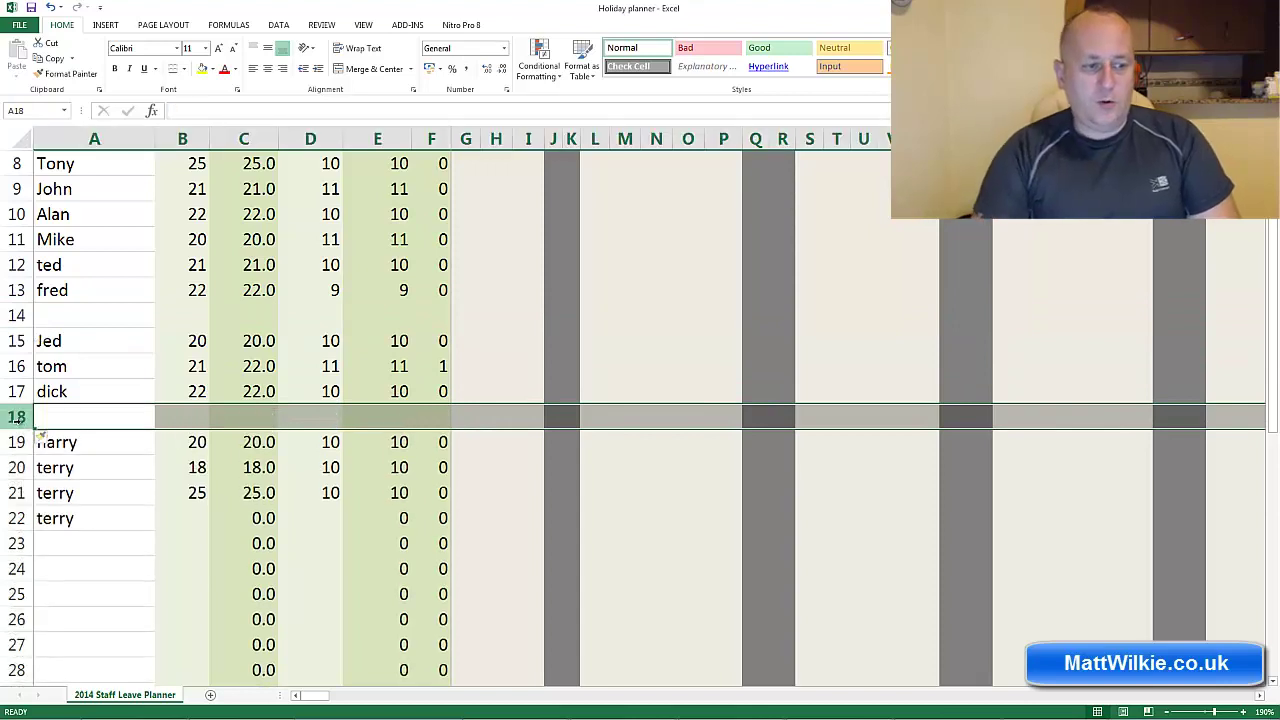
left_click(17, 494)
key("ctrl+shift+plus")
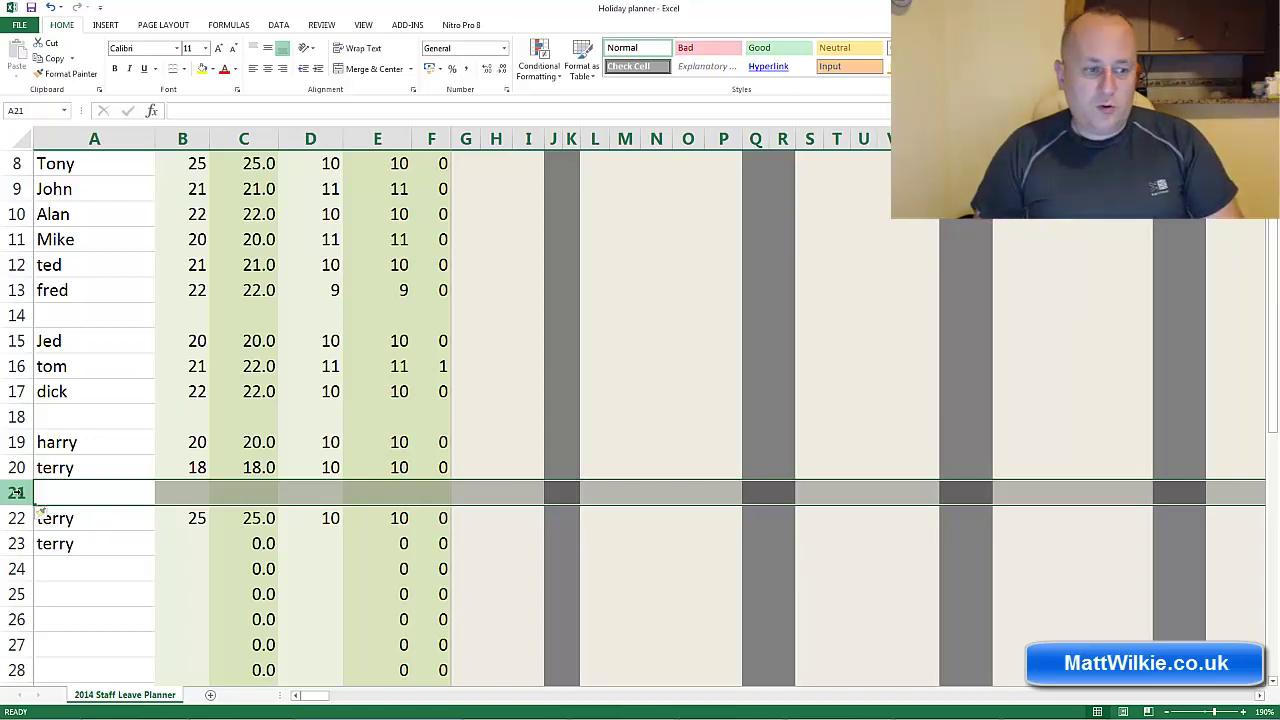
Step: Undo the three blank row insertions at rows 21, 18 and 14
key("ctrl+minus")
key("Up")
key("Up")
key("Up")
key("shift+space")
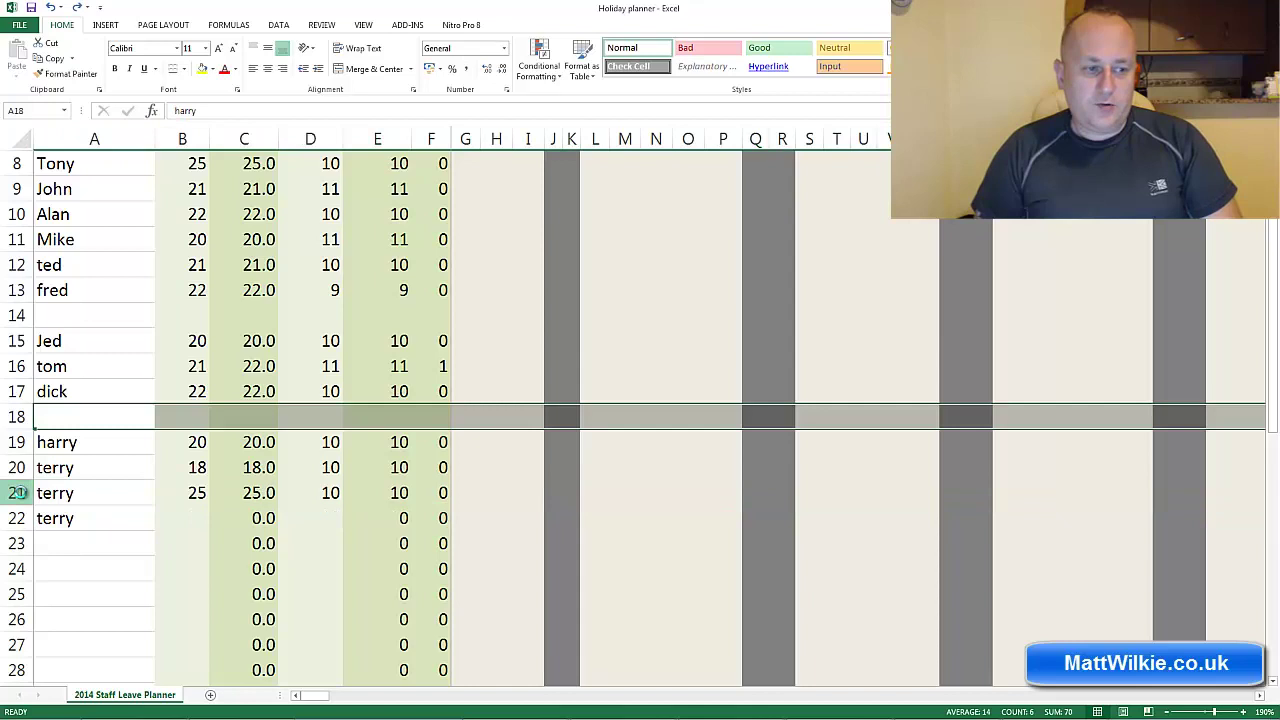
key("ctrl+minus")
key("ctrl+c")
key("Up")
key("Up")
key("Up")
key("Up")
key("shift+space")
key("ctrl+minus")
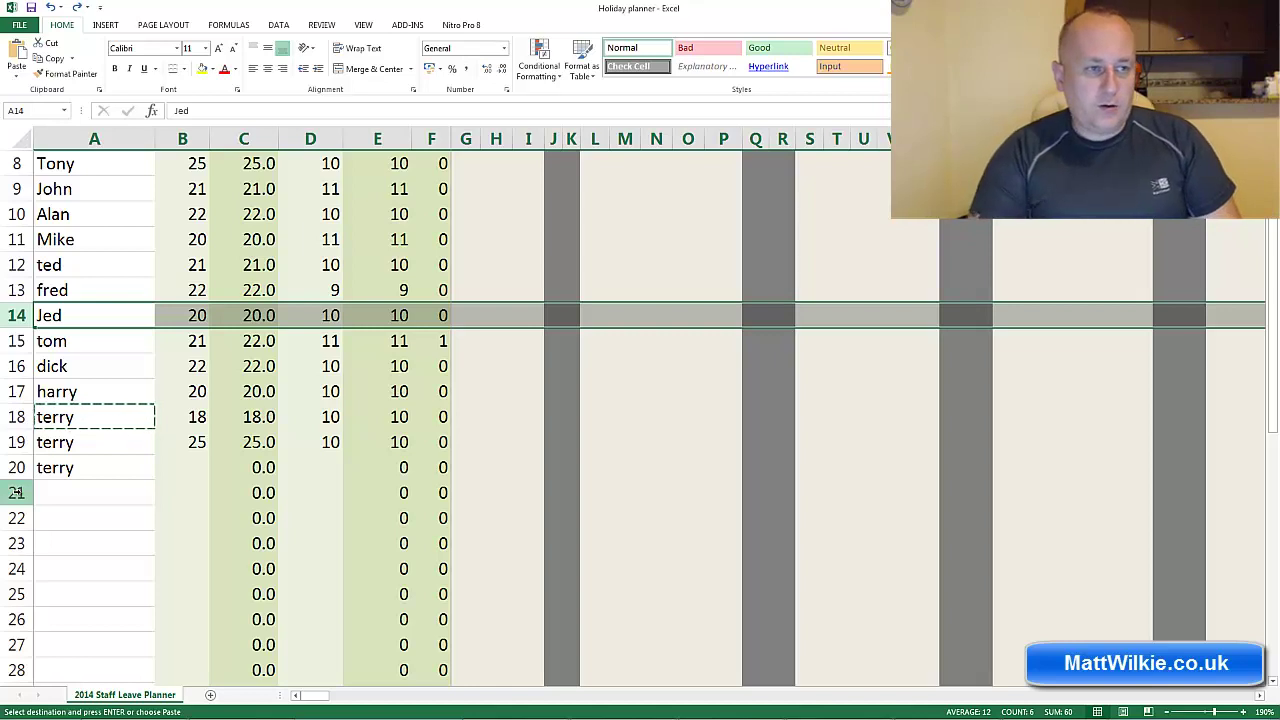
Step: Undo the two name pastes in A19 and A20 together
left_click(62, 7)
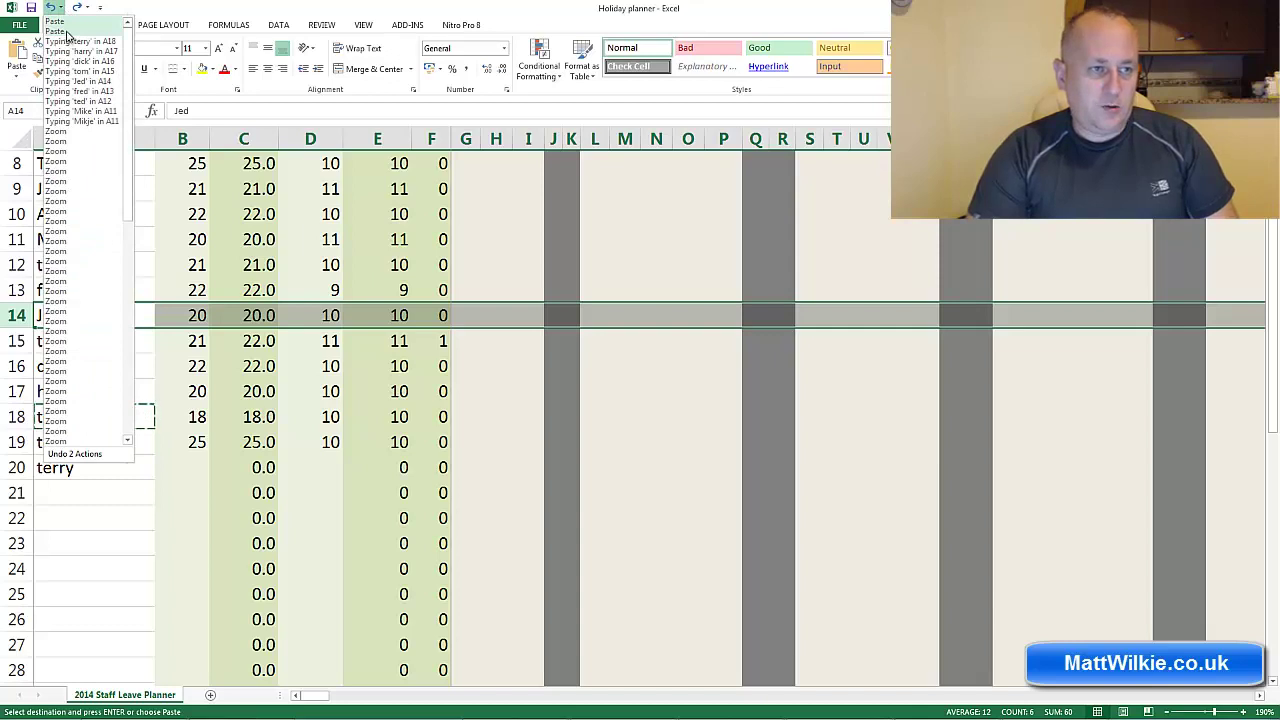
left_click(68, 33)
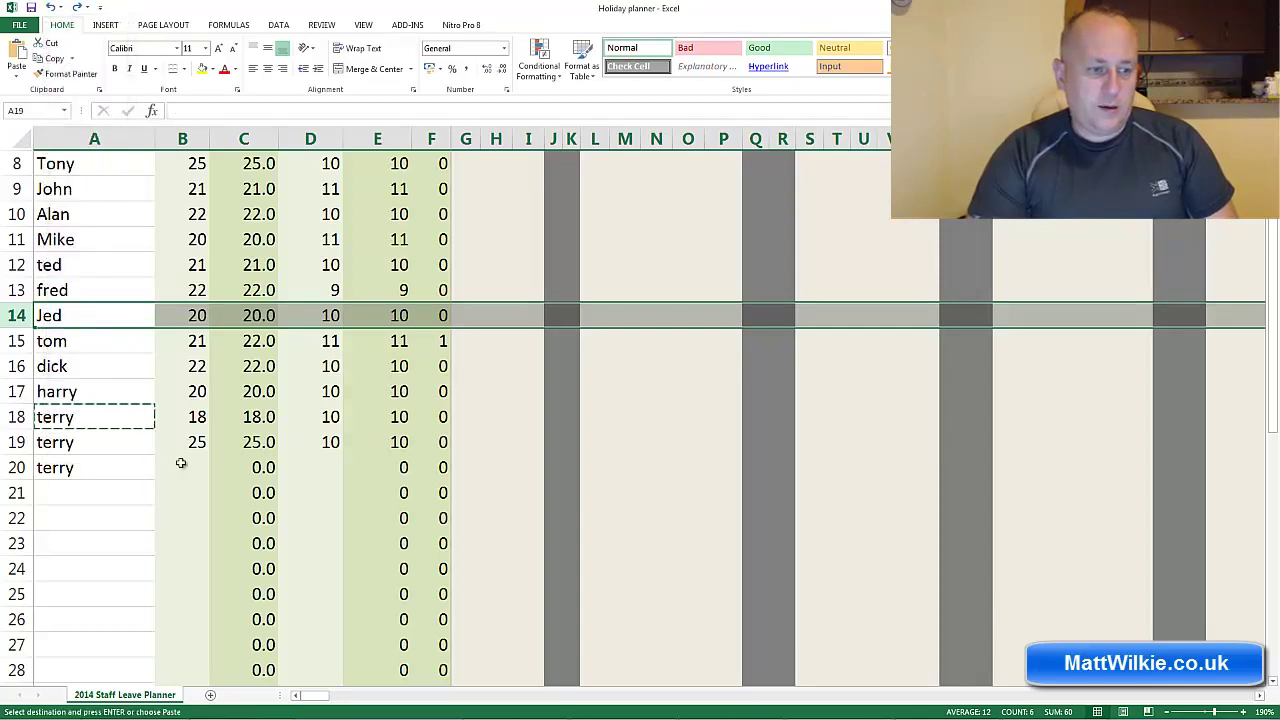